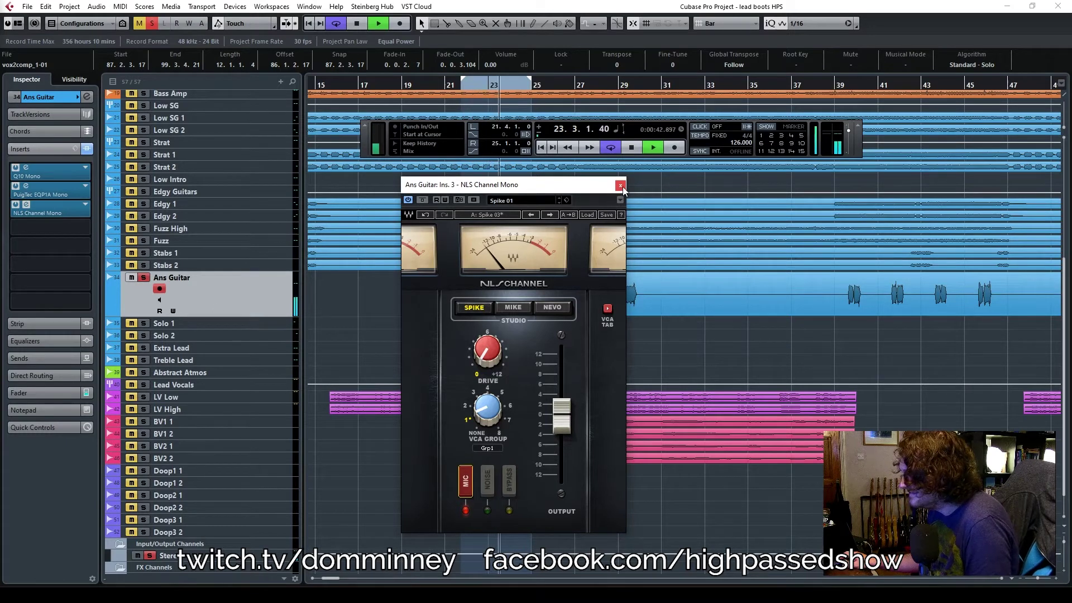
Stop playback and replace the NLS Channel insert on the Ans Guitar track with StudioRack Mono.
{"action": "left_click", "coordinate": [632, 148]}
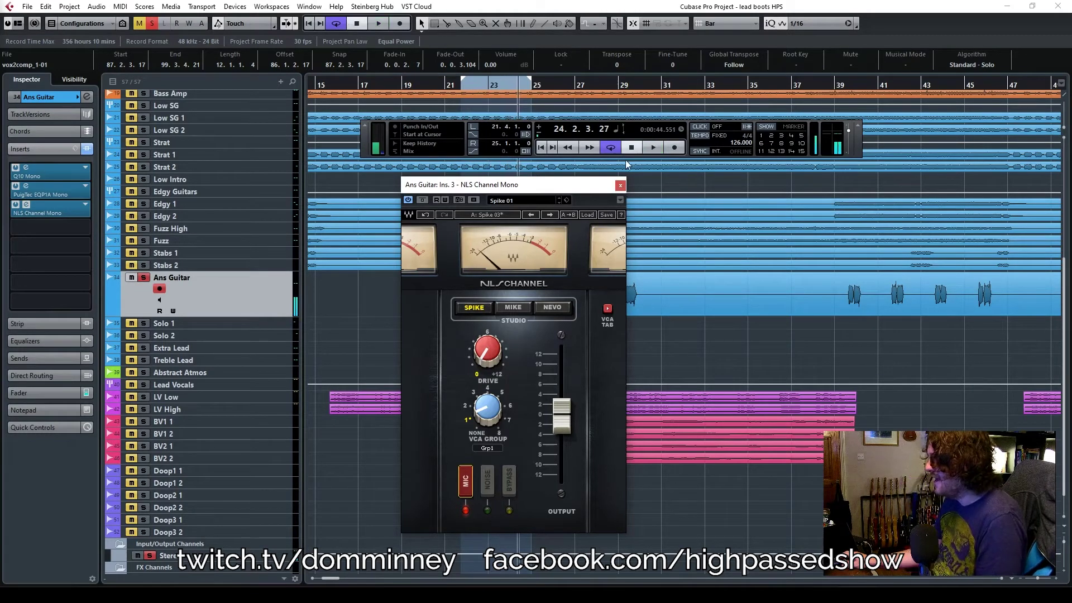
{"action": "left_click", "coordinate": [620, 186]}
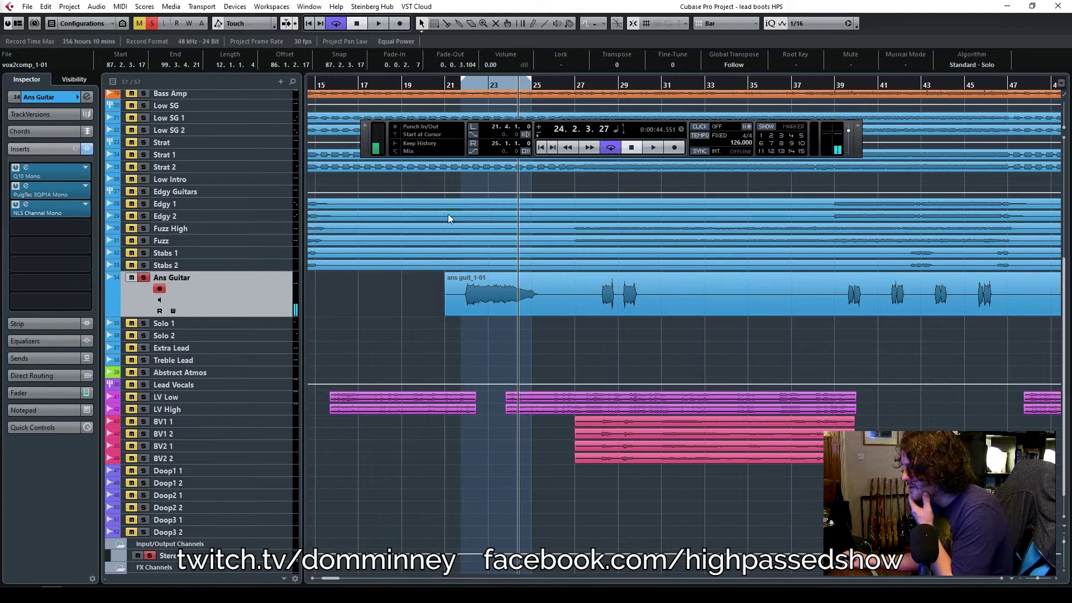
{"action": "left_click", "coordinate": [85, 204]}
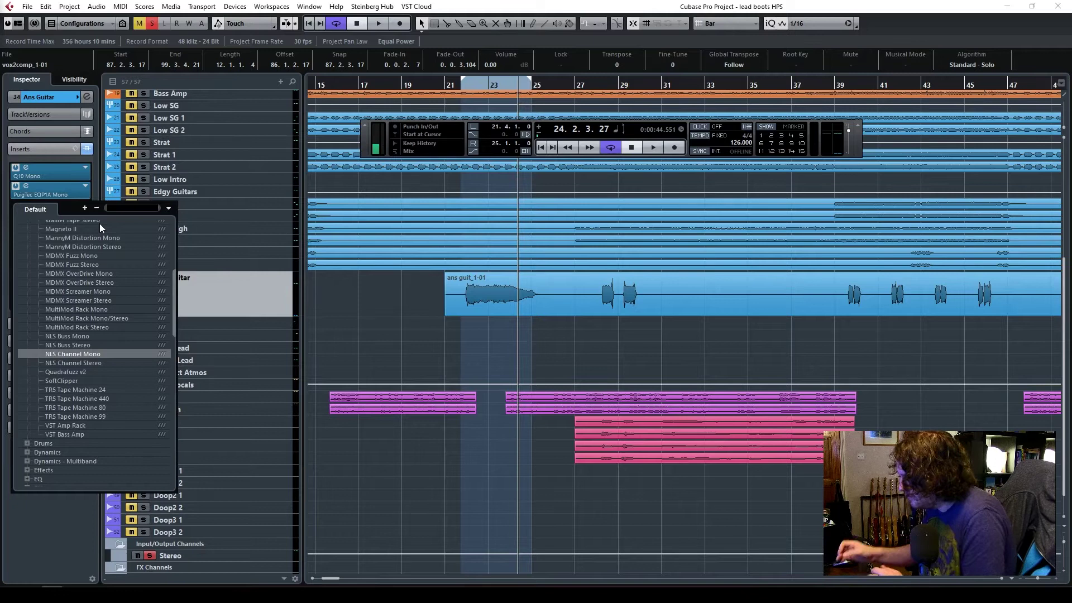
{"action": "type", "text": "sound"}
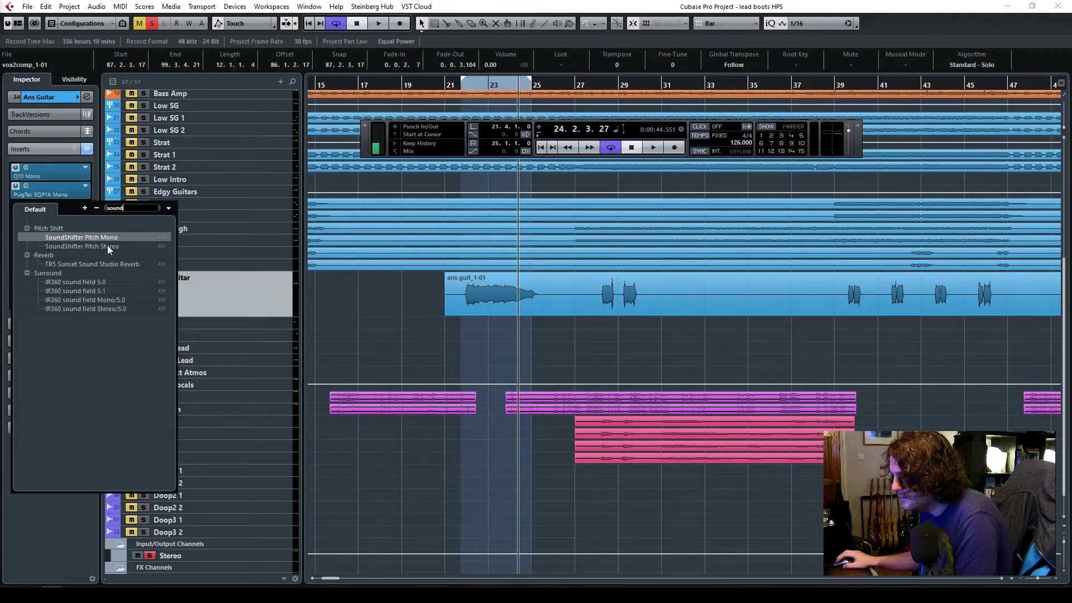
{"action": "type", "text": "rac"}
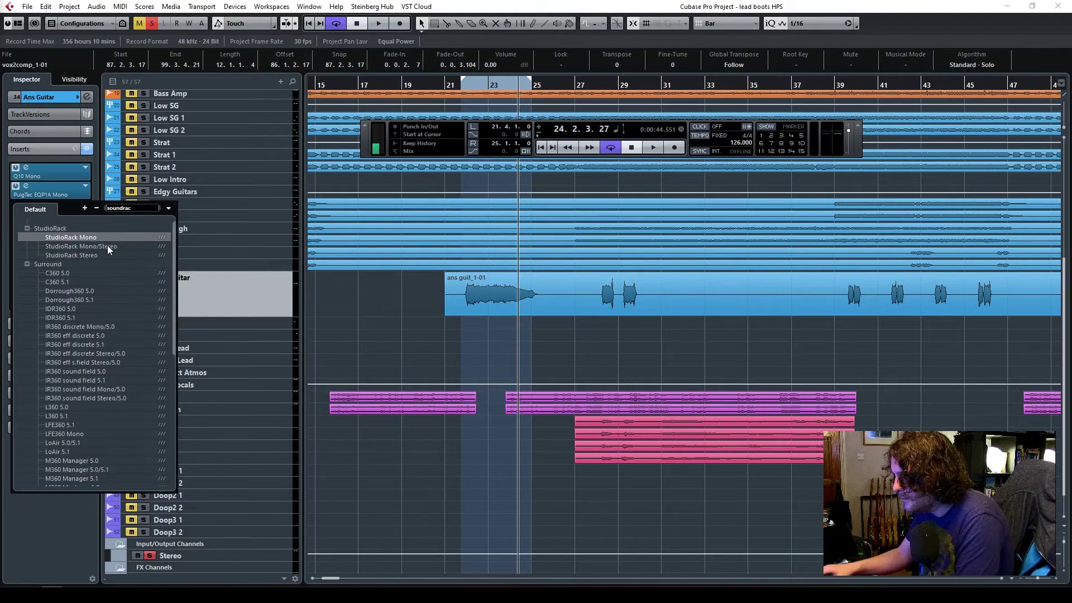
{"action": "left_click", "coordinate": [337, 348]}
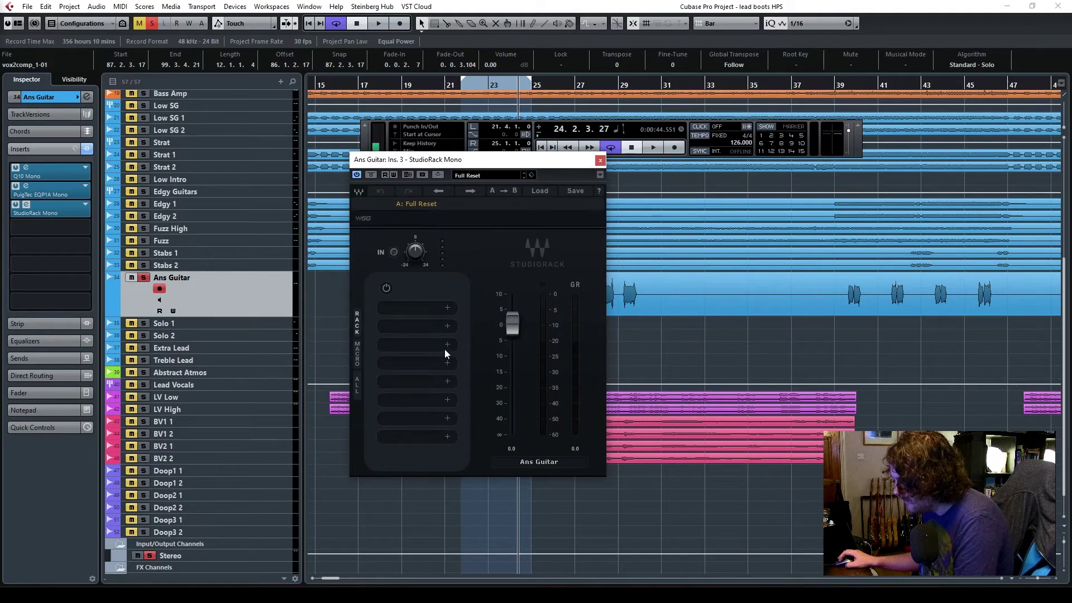
Add a Parallel Split to the rack's first slot and load NLS Channel on its second chain.
{"action": "left_click", "coordinate": [447, 308]}
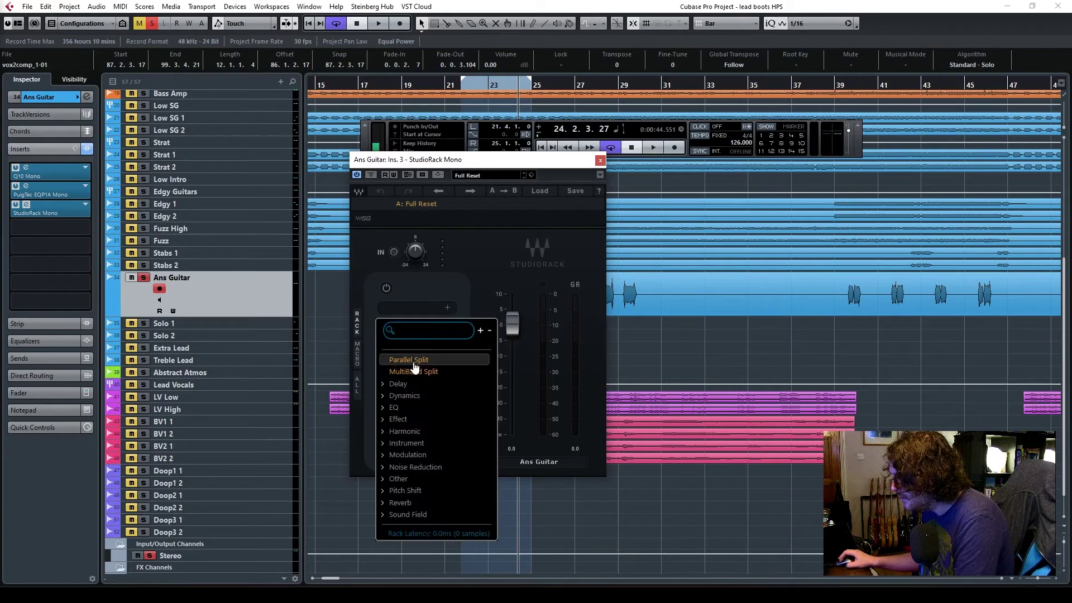
{"action": "left_click", "coordinate": [414, 362]}
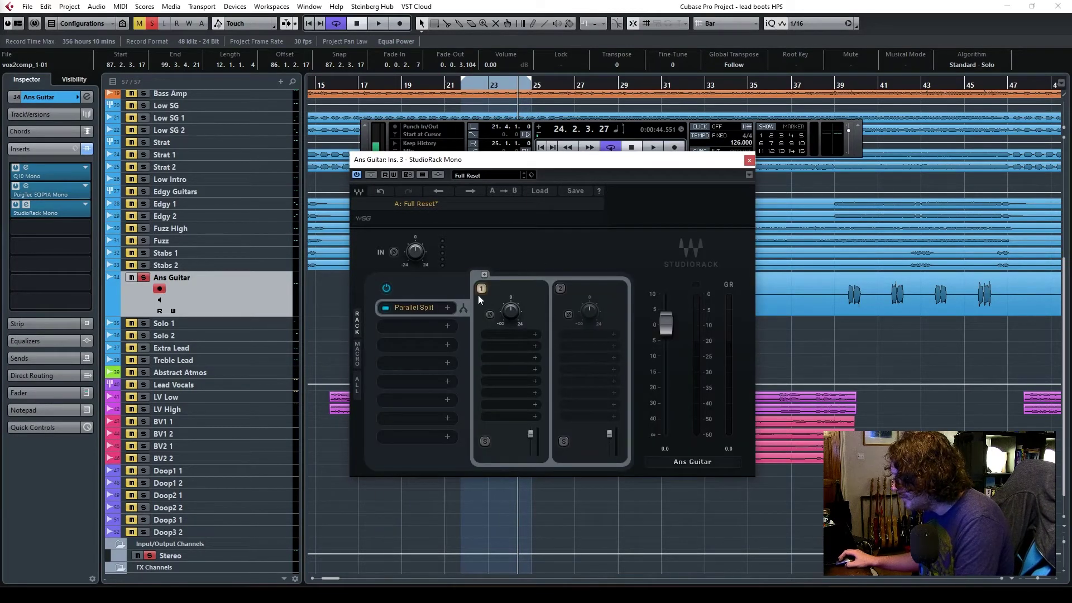
{"action": "left_click", "coordinate": [610, 335]}
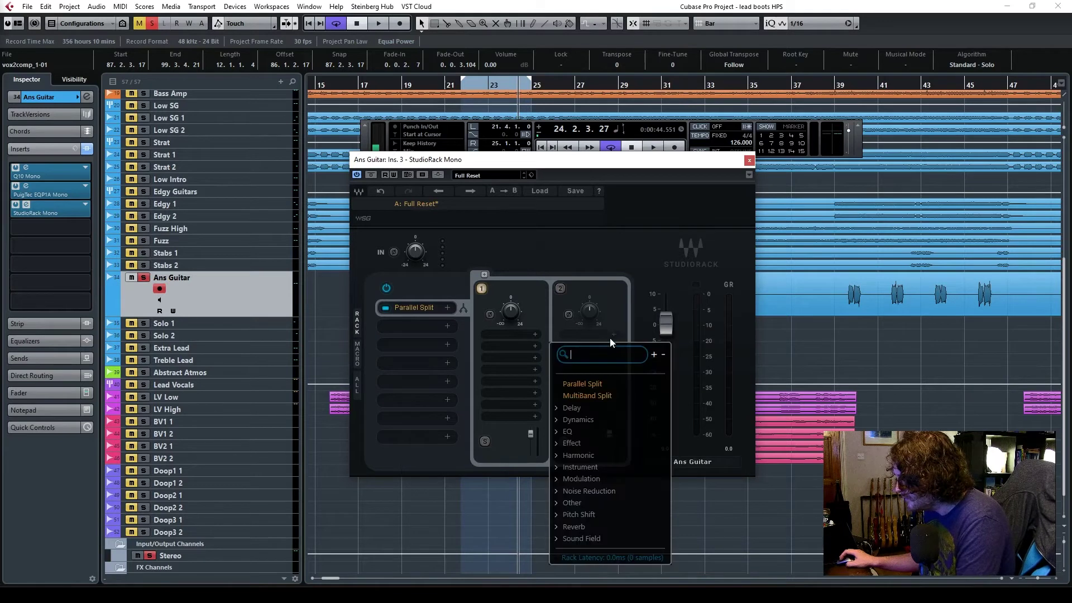
{"action": "type", "text": "nls"}
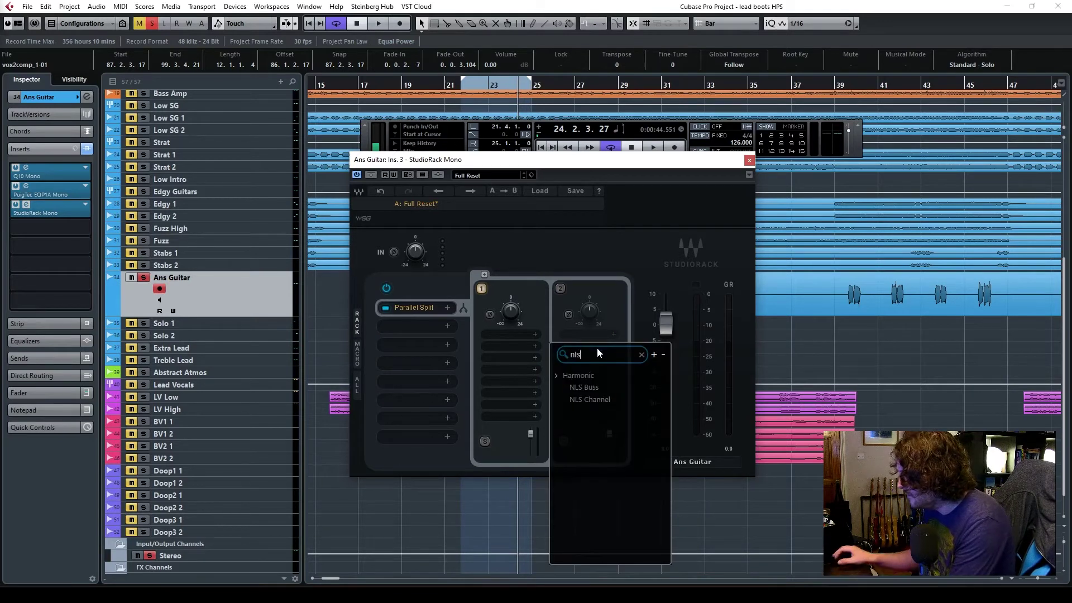
{"action": "left_click", "coordinate": [595, 403]}
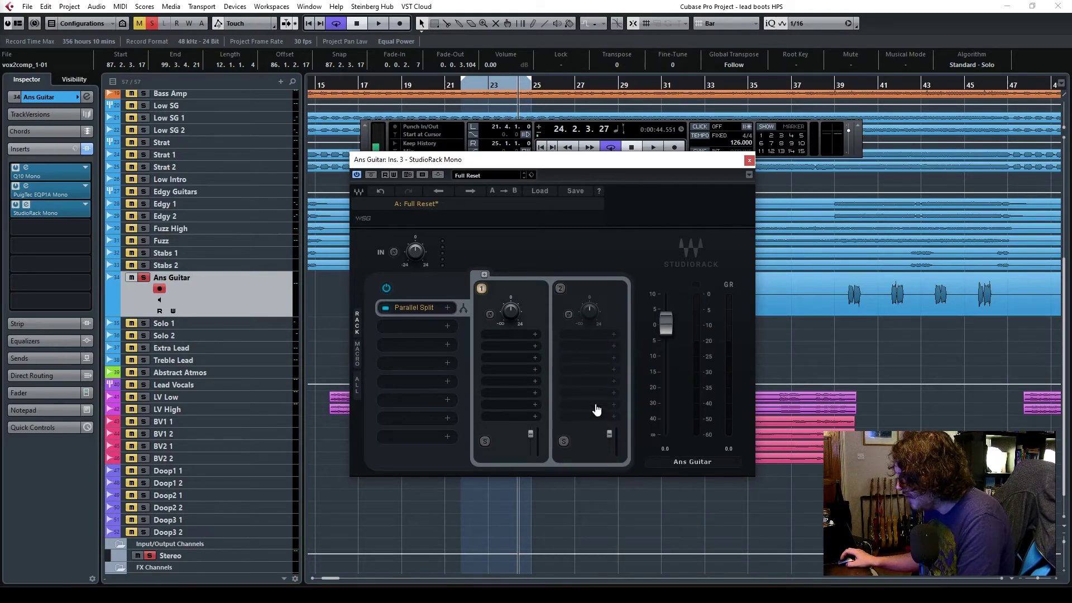
{"action": "left_click_drag", "start_coordinate": [531, 149], "coordinate": [394, 171]}
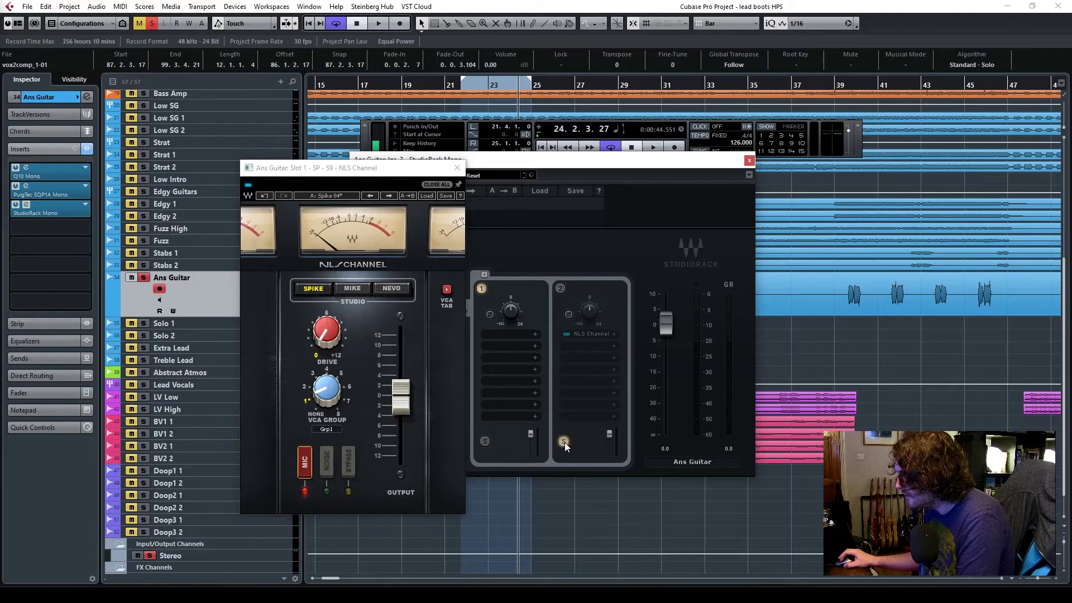
Play the loop from bar 22 with the second parallel chain soloed, and switch that chain on.
{"action": "left_click", "coordinate": [463, 86]}
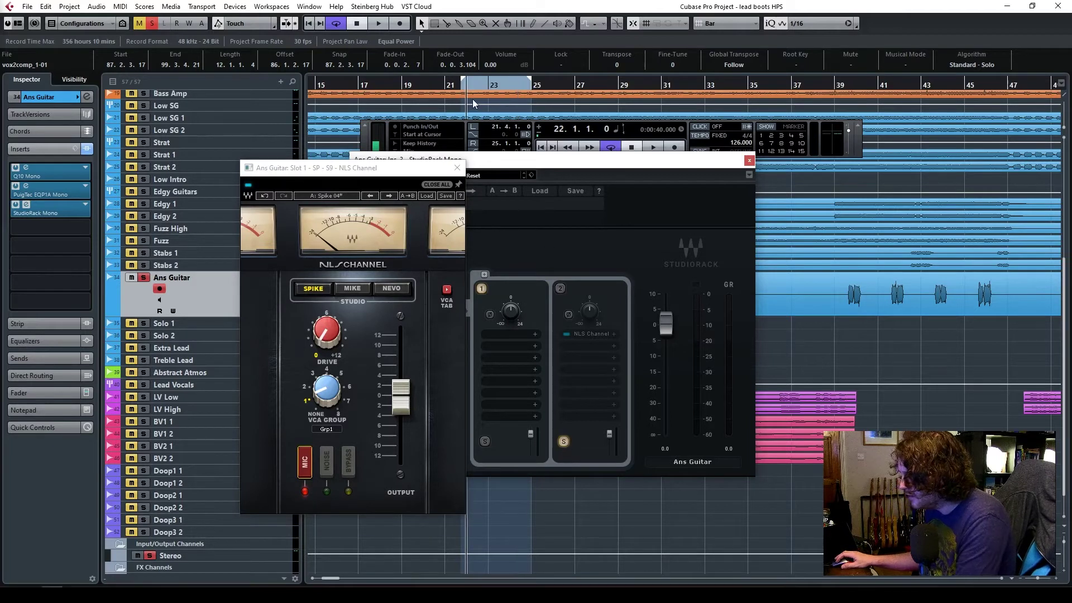
{"action": "key", "text": "space"}
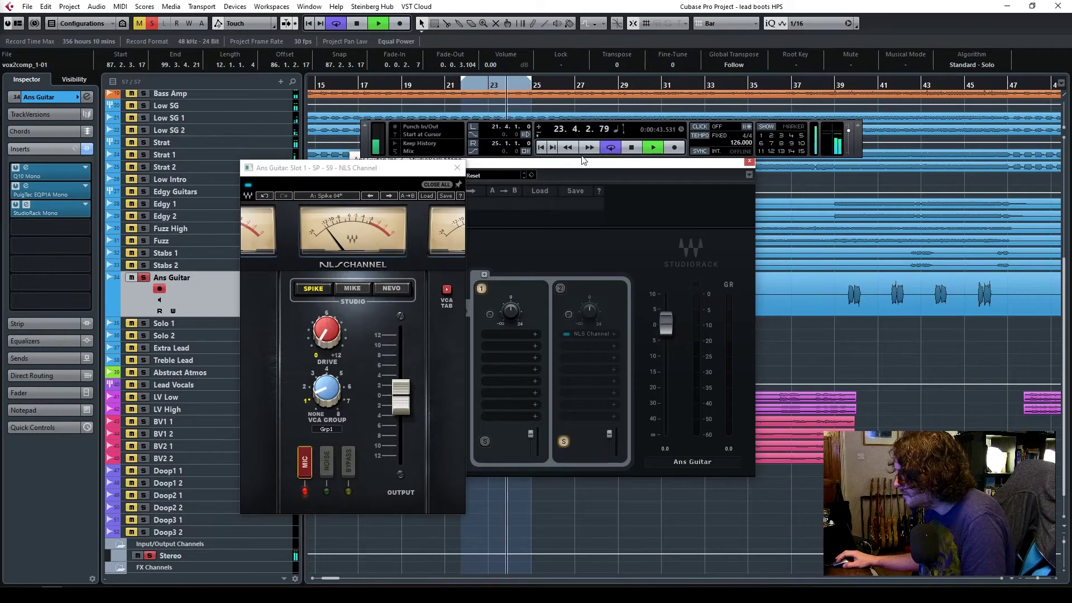
{"action": "left_click", "coordinate": [582, 160]}
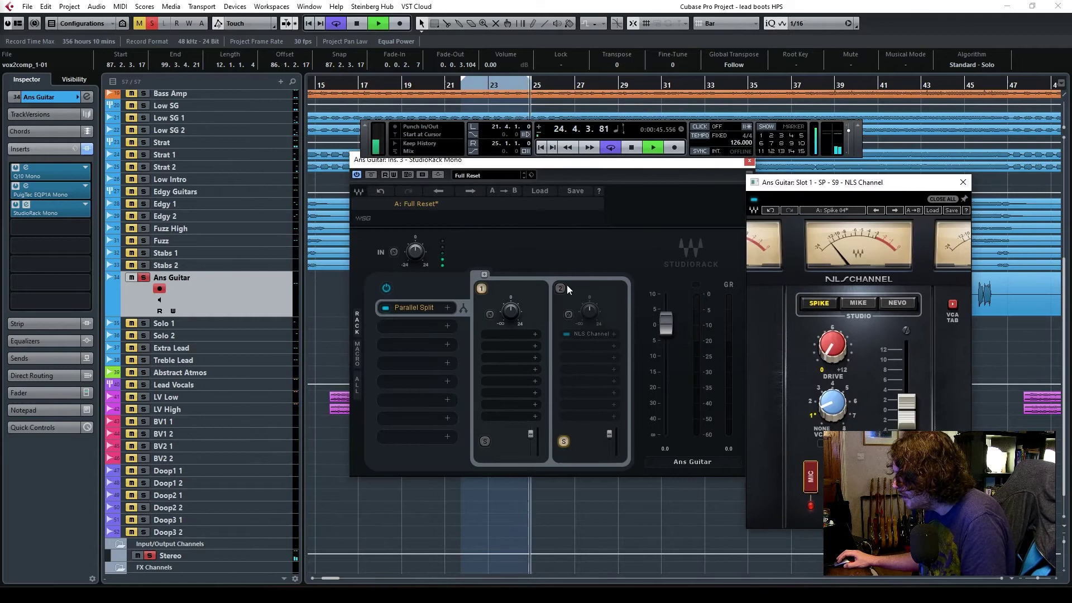
{"action": "left_click_drag", "start_coordinate": [810, 188], "coordinate": [737, 176]}
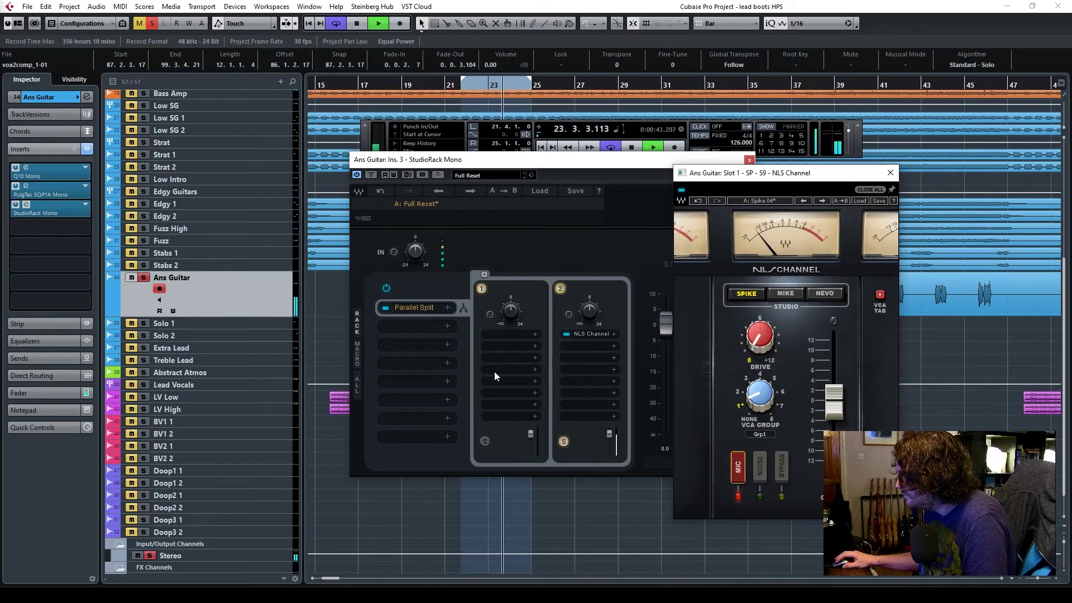
Compare the two parallel chains by soloing each in turn, and clear the solo to hear both.
{"action": "left_click", "coordinate": [483, 441]}
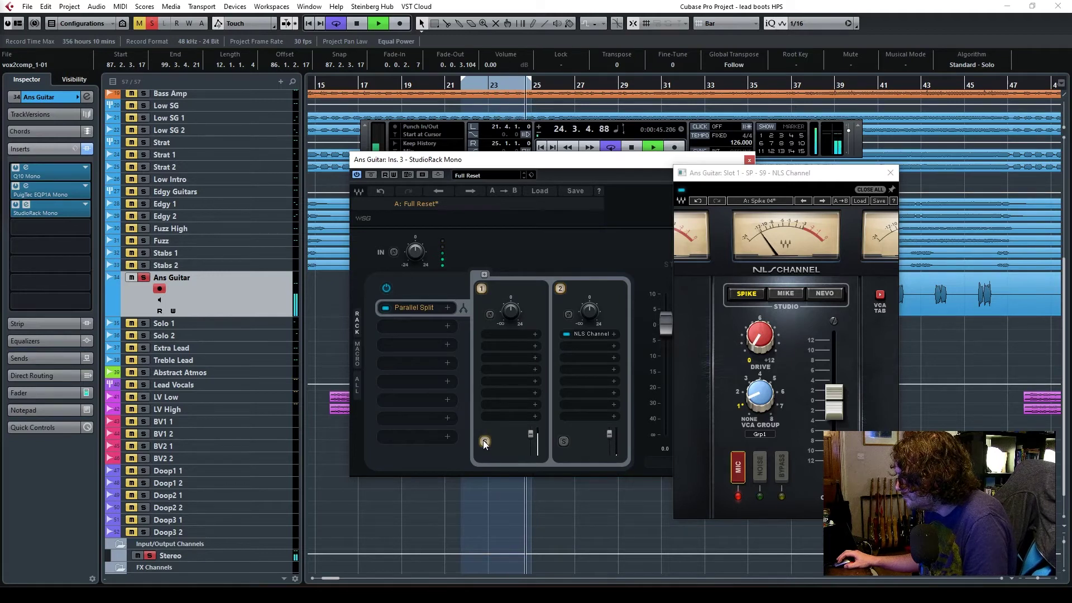
{"action": "left_click", "coordinate": [563, 441]}
{"action": "left_click", "coordinate": [563, 441]}
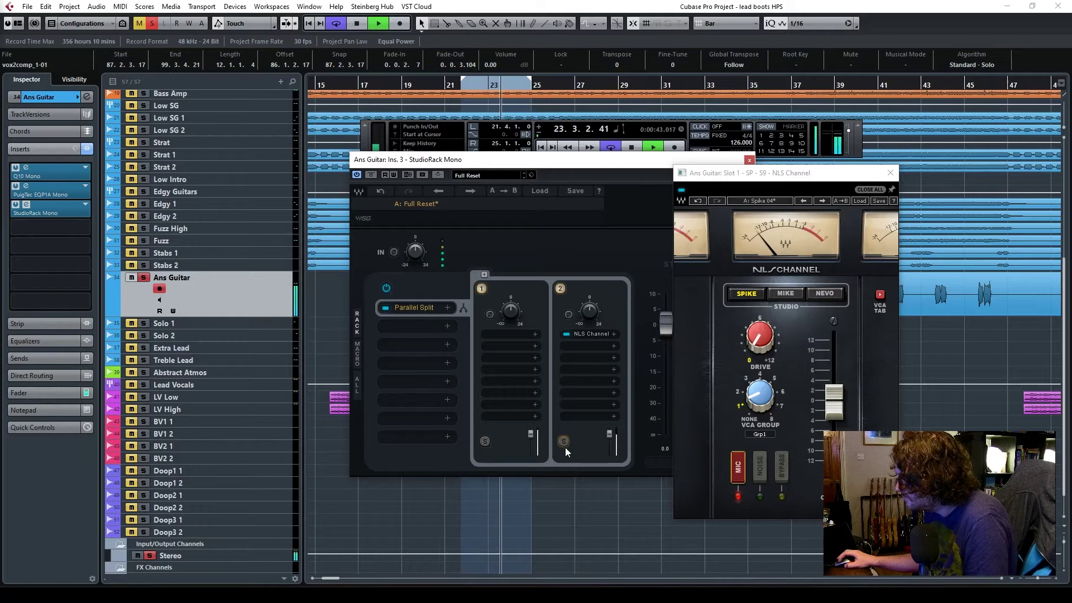
Lower the StudioRack output fader to about -9.1 dB and close both plug-in windows.
{"action": "mouse_move", "coordinate": [668, 331]}
{"action": "left_mouse_down"}
{"action": "mouse_move", "coordinate": [668, 371]}
{"action": "mouse_move", "coordinate": [666, 353]}
{"action": "left_mouse_up"}
{"action": "left_click_drag", "start_coordinate": [835, 400], "coordinate": [836, 398]}
{"action": "left_click", "coordinate": [889, 172]}
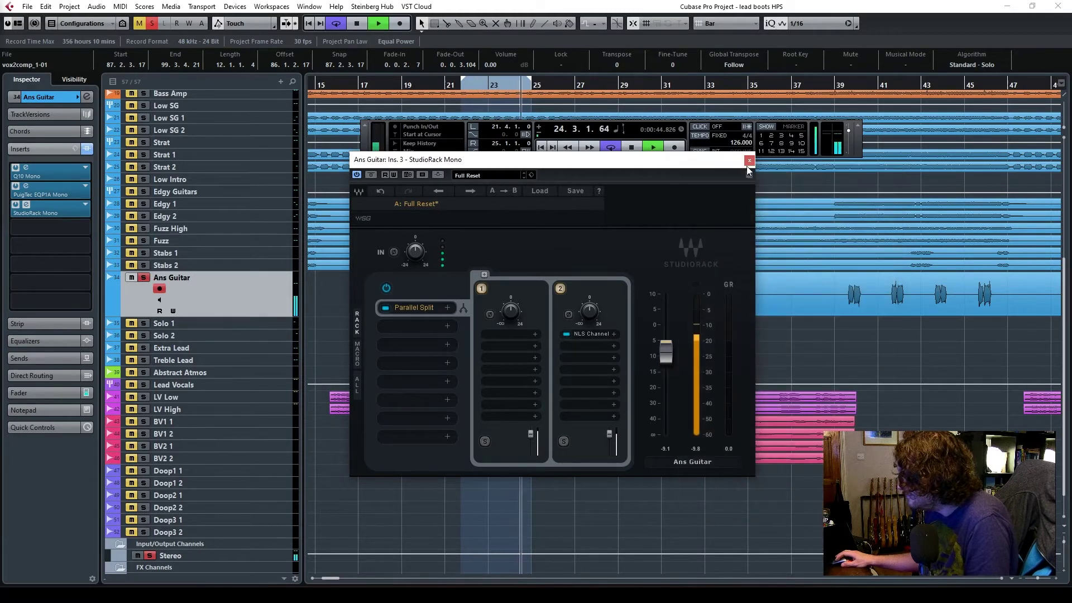
{"action": "left_click", "coordinate": [749, 160]}
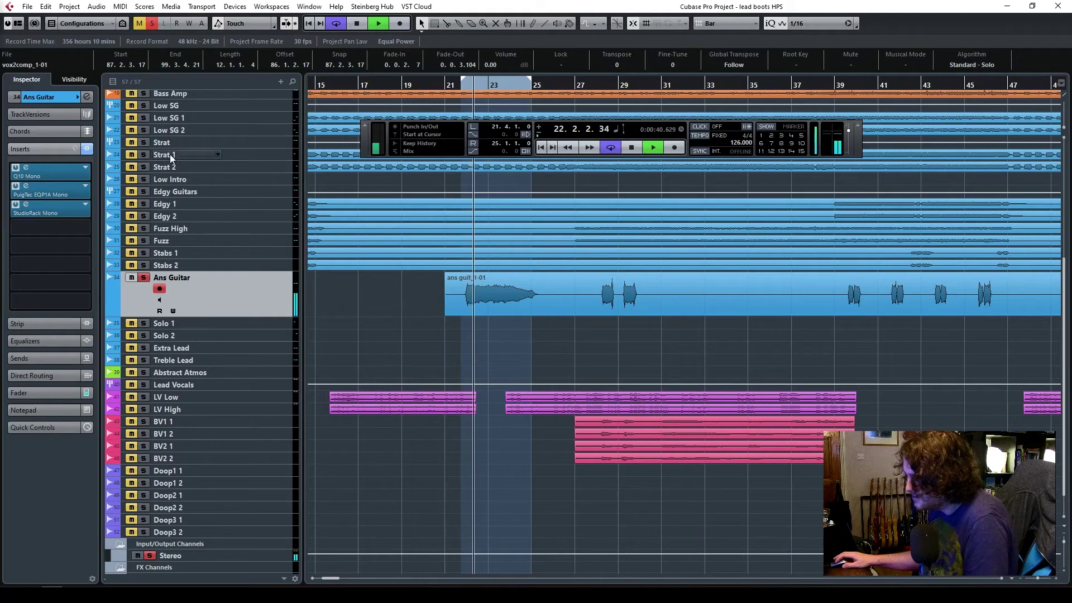
Compare the guitar with StudioRack bypassed and active during playback, leave it active, and stop playback.
{"action": "left_click", "coordinate": [26, 206]}
{"action": "left_click", "coordinate": [370, 175]}
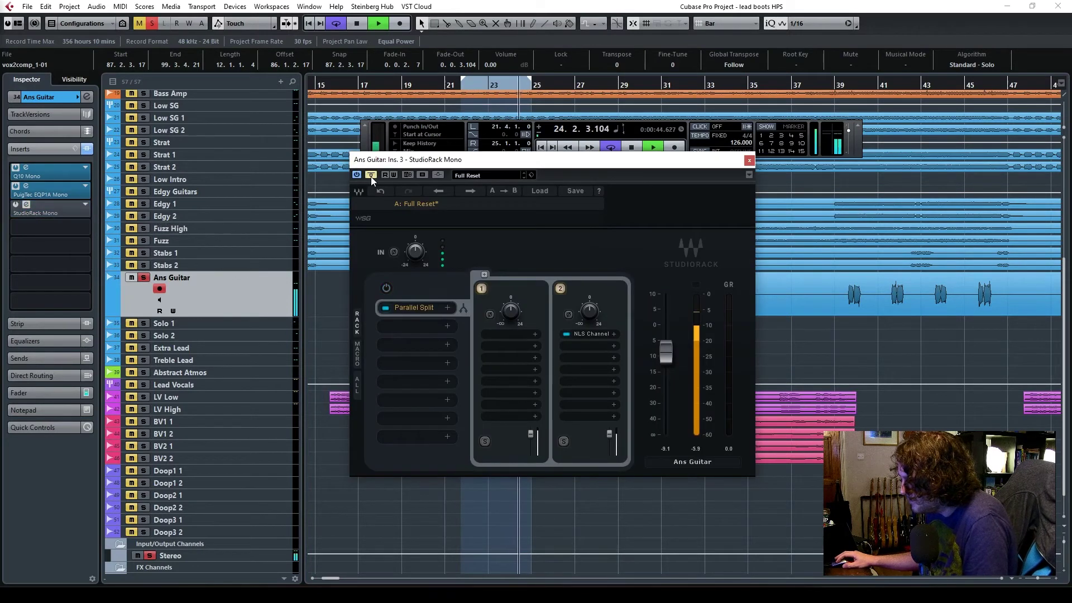
{"action": "left_click", "coordinate": [464, 91]}
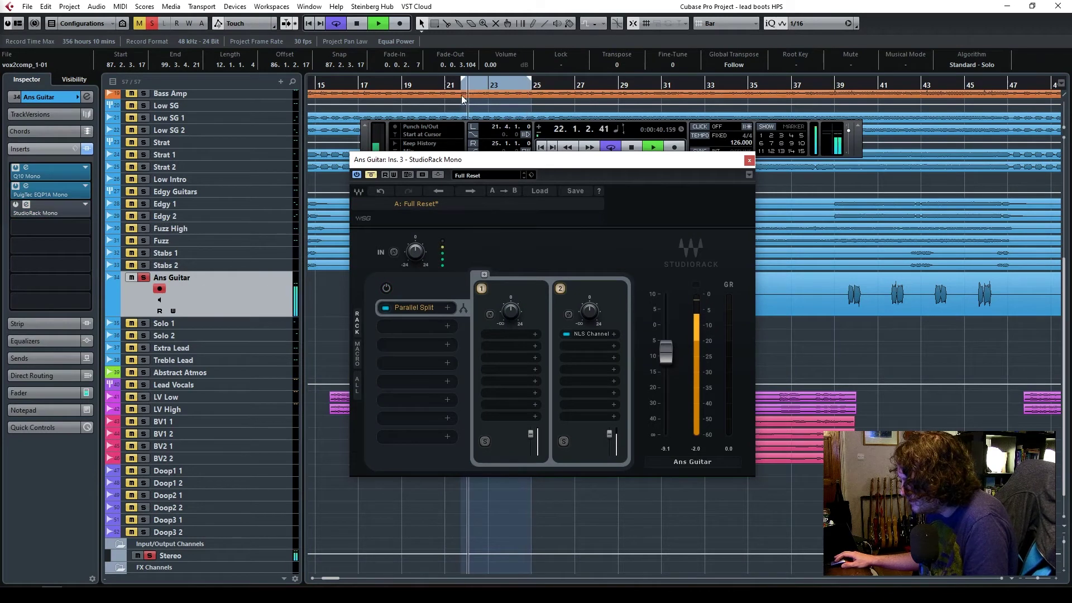
{"action": "left_click", "coordinate": [371, 175]}
{"action": "left_click", "coordinate": [750, 160]}
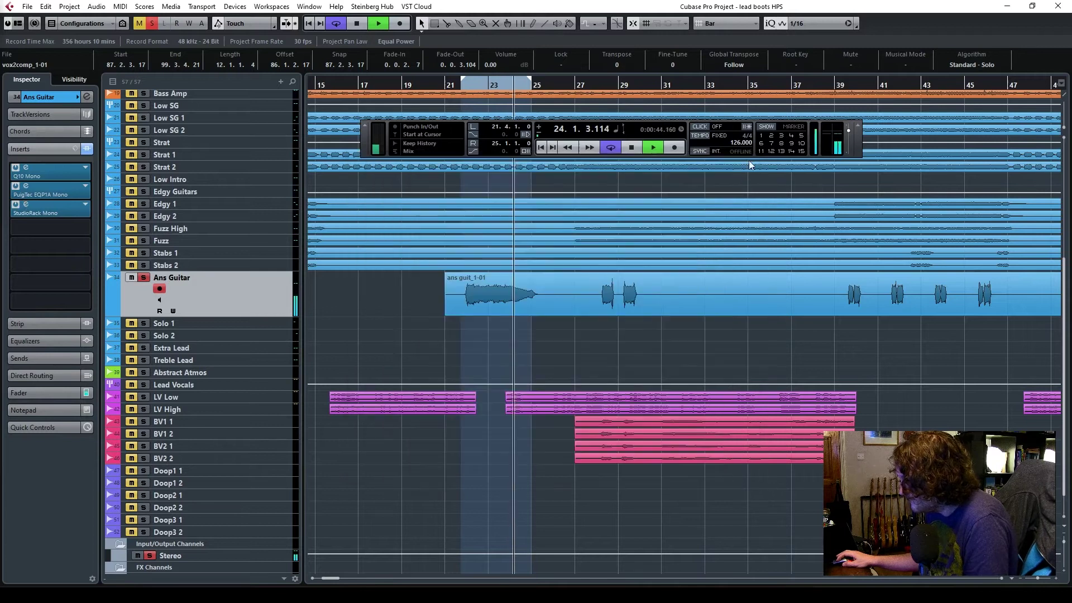
{"action": "left_click", "coordinate": [632, 148]}
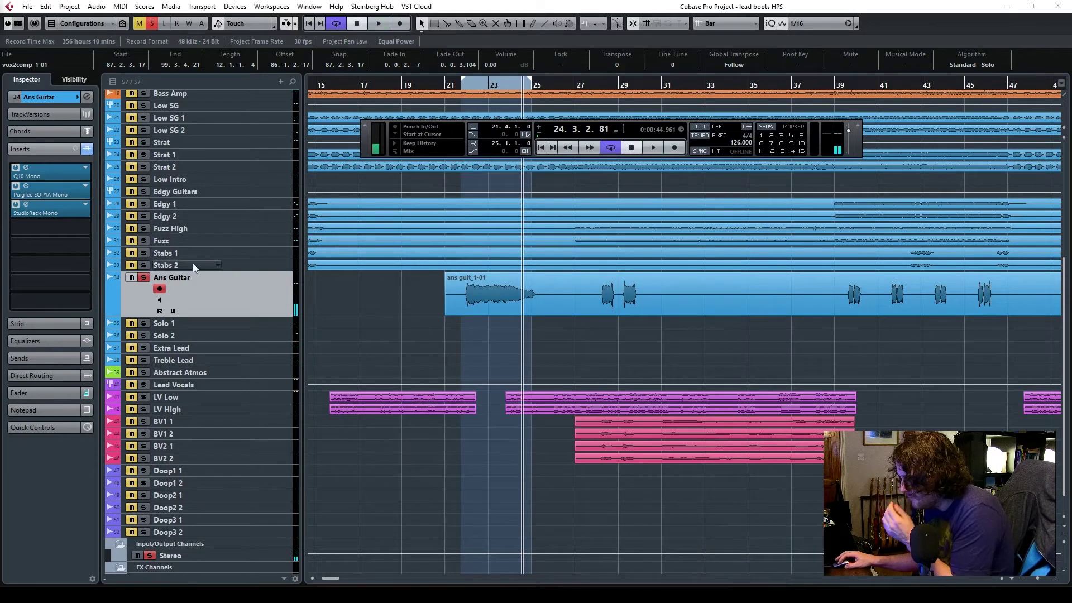
Unsolo the Ans Guitar track and play the full mix from bar 17.
{"action": "left_click", "coordinate": [141, 279]}
{"action": "mouse_move", "coordinate": [354, 85]}
{"action": "left_mouse_down"}
{"action": "mouse_move", "coordinate": [334, 85]}
{"action": "mouse_move", "coordinate": [358, 85]}
{"action": "left_mouse_up"}
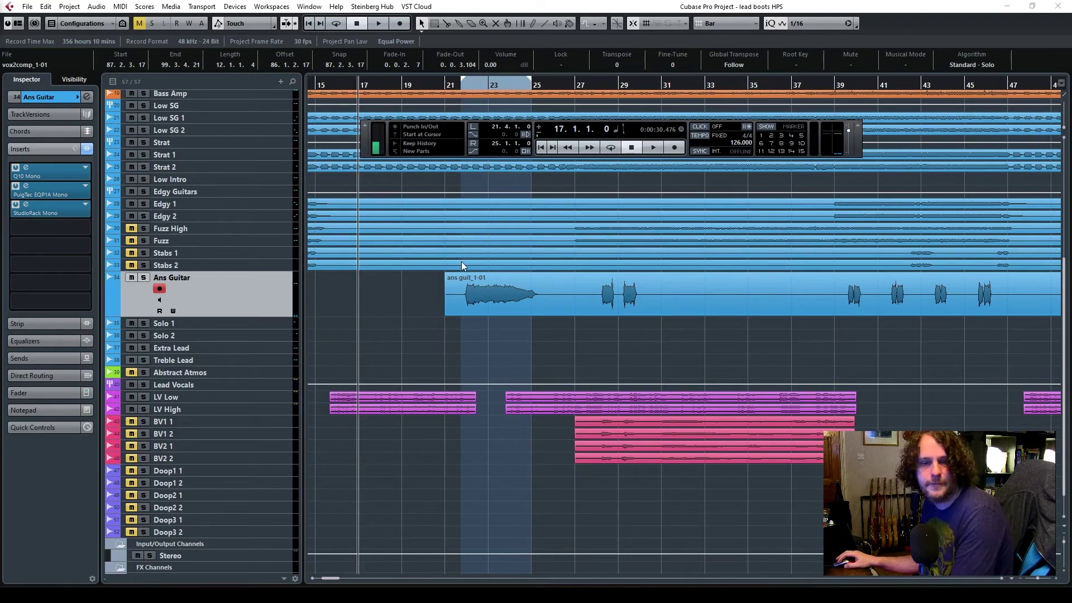
{"action": "key", "text": "space"}
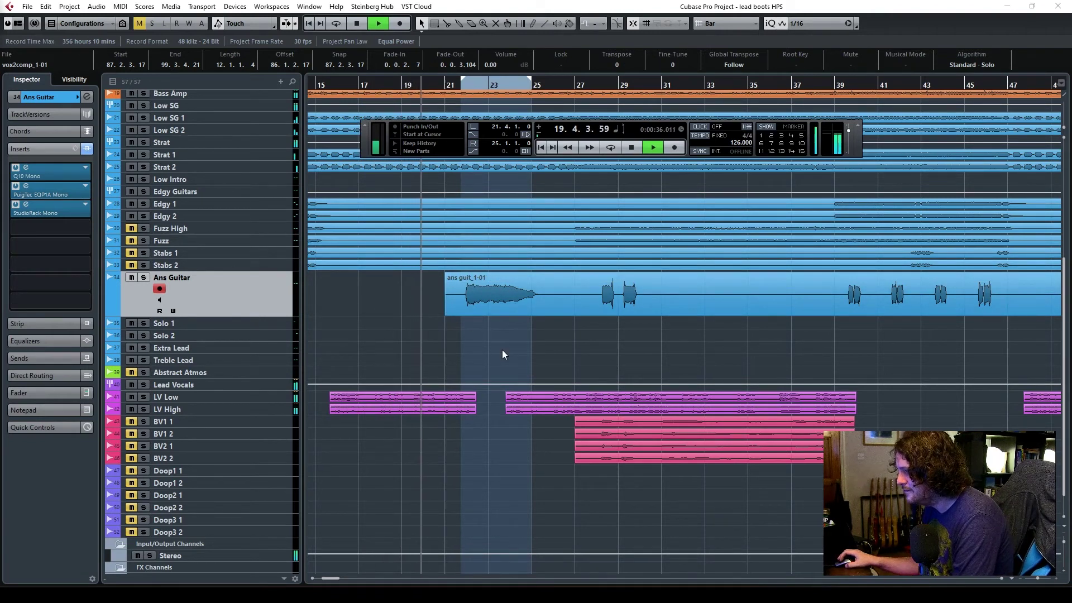
Raise the Ans Guitar volume fader to about -4.02 dB, replay from bar 21, and stop playback.
{"action": "left_click", "coordinate": [53, 393]}
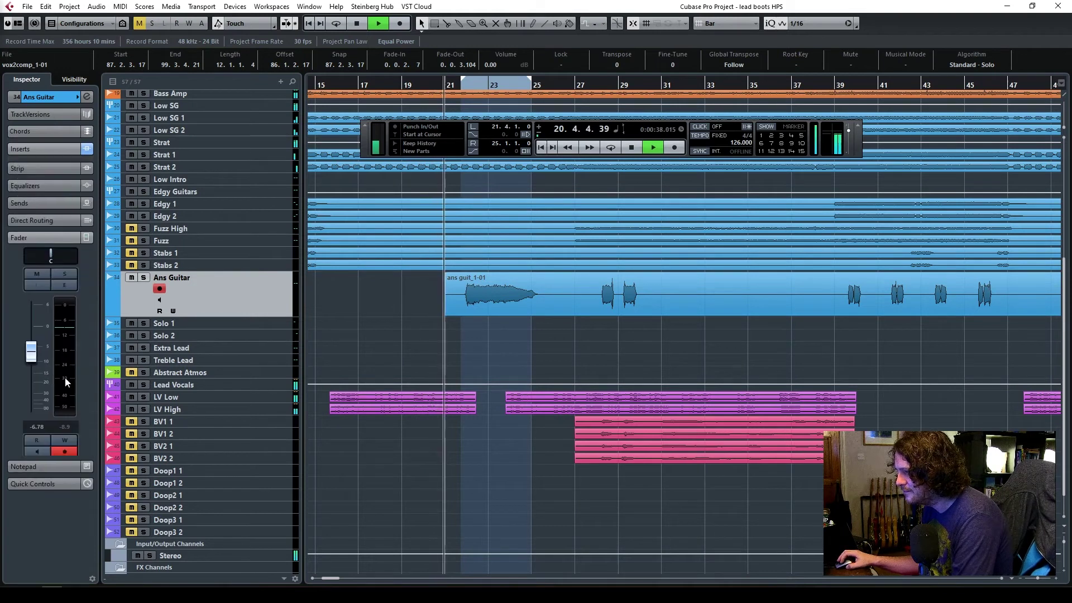
{"action": "left_click_drag", "start_coordinate": [31, 351], "coordinate": [35, 337]}
{"action": "left_click", "coordinate": [447, 86]}
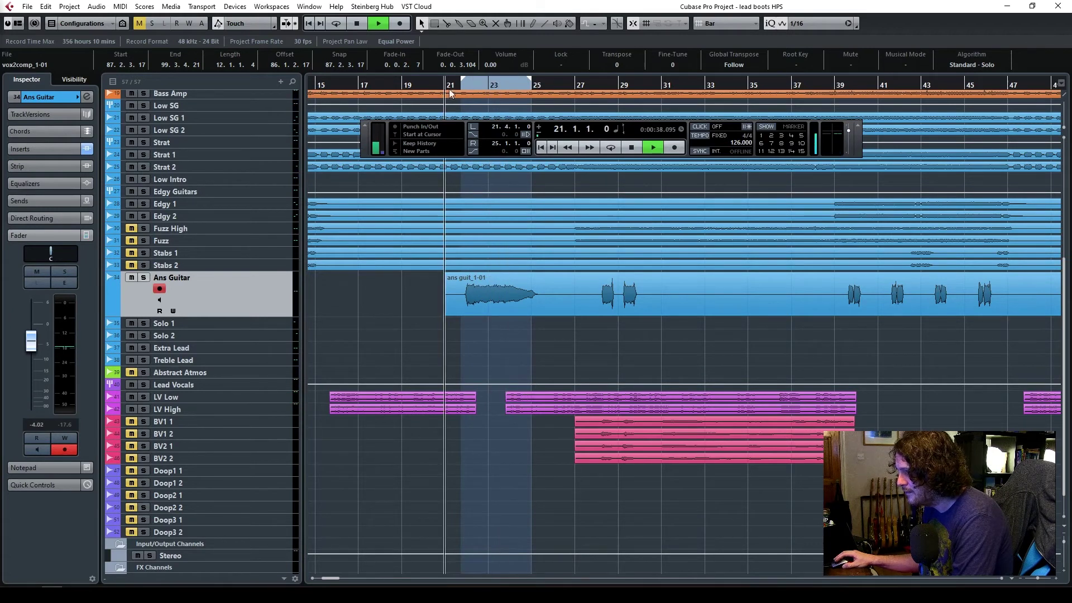
{"action": "left_click", "coordinate": [635, 146]}
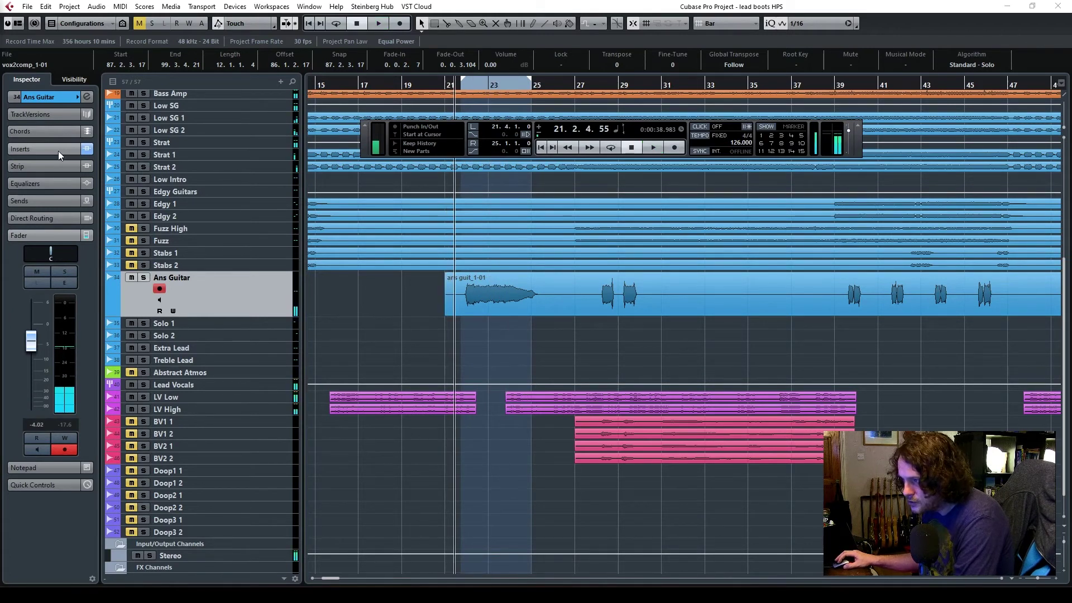
Open the Ans Guitar's PuigTec EQP1A insert and lower its low-frequency boost to about 6.
{"action": "left_click", "coordinate": [58, 150]}
{"action": "left_click", "coordinate": [26, 186]}
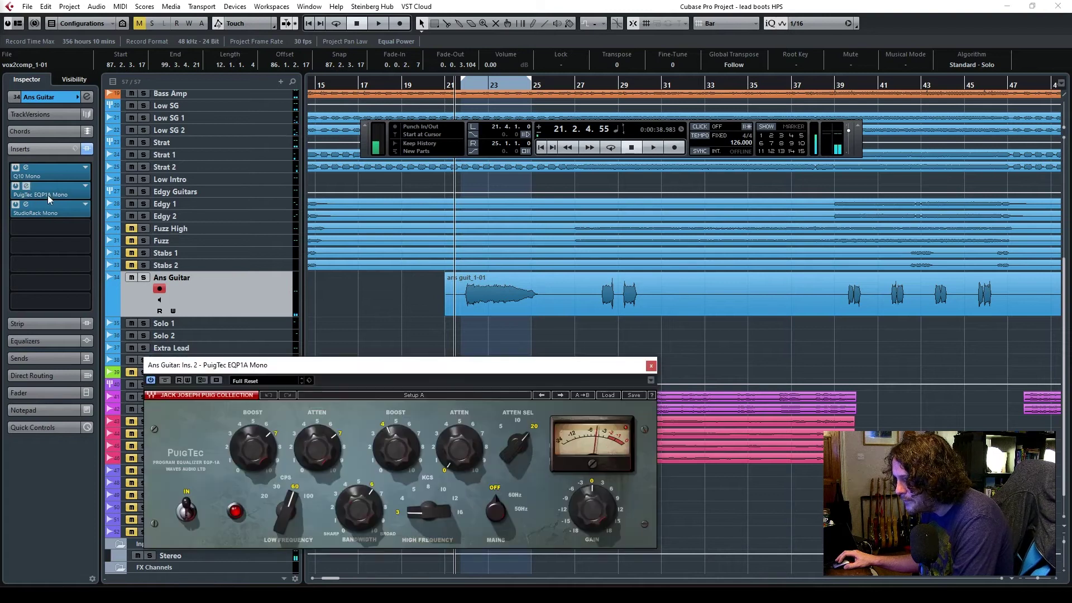
{"action": "left_click_drag", "start_coordinate": [473, 367], "coordinate": [524, 288]}
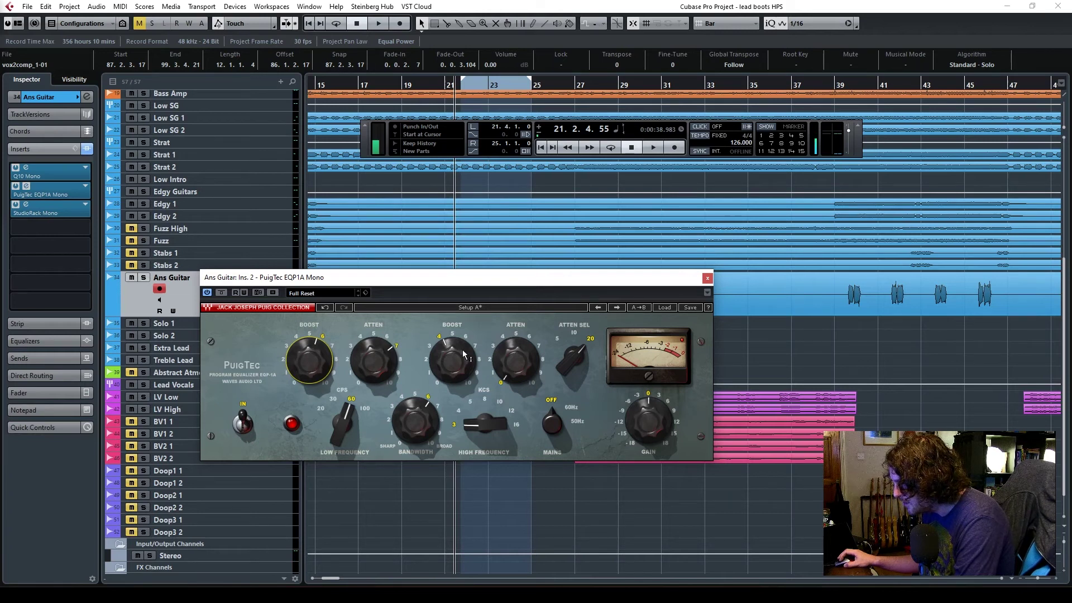
{"action": "left_click_drag", "start_coordinate": [469, 293], "coordinate": [477, 375]}
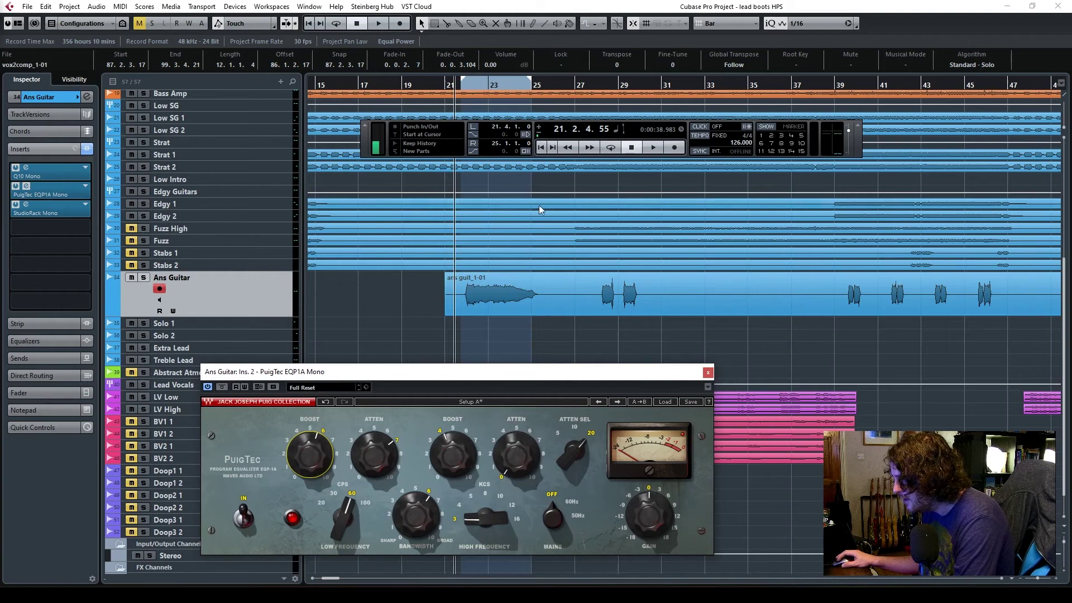
Solo and play the Ans Guitar, setting the PuigTec high-frequency boost to about 6 and its high frequency to 4 kHz.
{"action": "left_click", "coordinate": [144, 278]}
{"action": "key", "text": "space"}
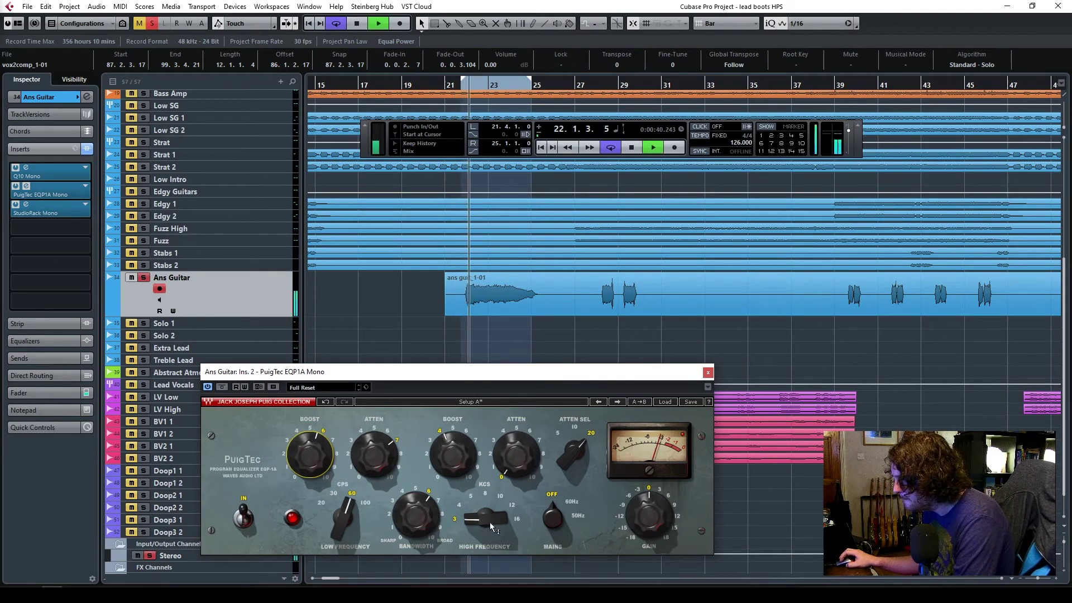
{"action": "left_click_drag", "start_coordinate": [452, 455], "coordinate": [452, 438]}
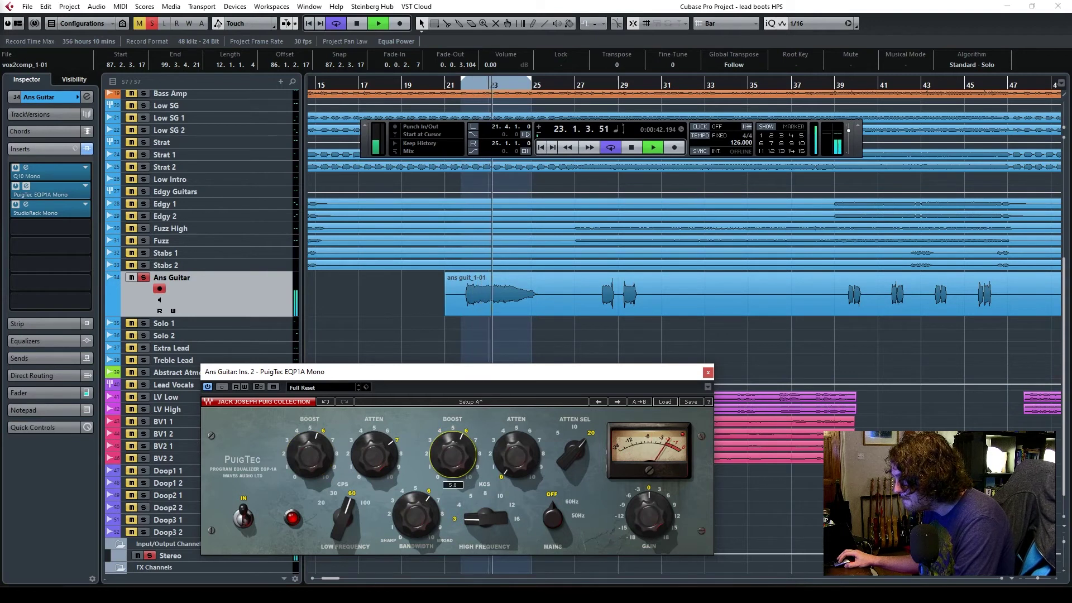
{"action": "left_click_drag", "start_coordinate": [480, 517], "coordinate": [480, 511]}
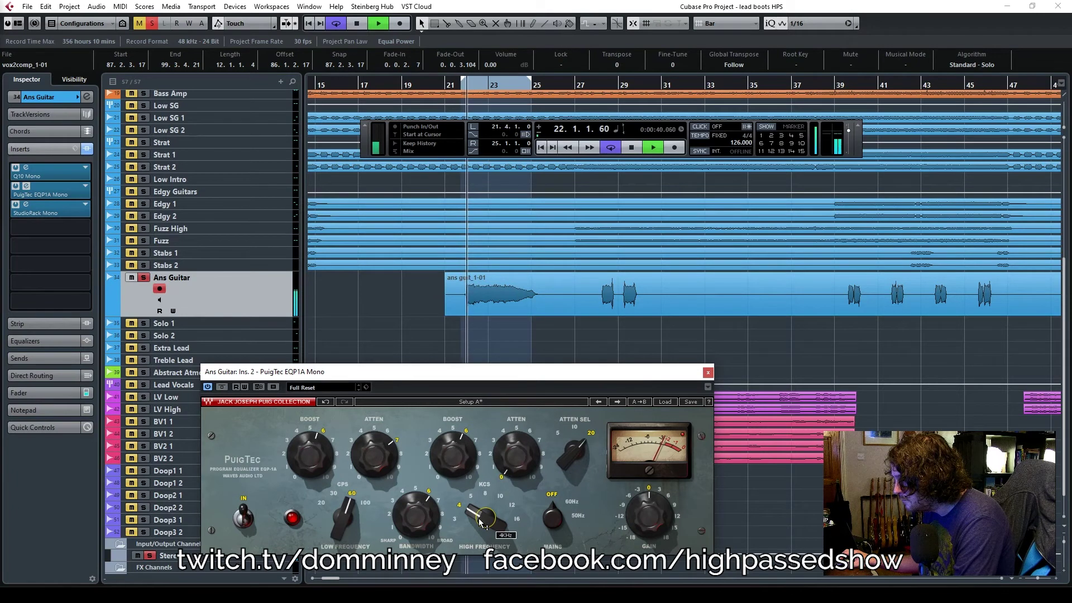
On the PuigTec, set the high-frequency attenuation selector to 10, the high boost to about 8, and the high frequency to 3 kHz.
{"action": "left_click_drag", "start_coordinate": [574, 450], "coordinate": [574, 455]}
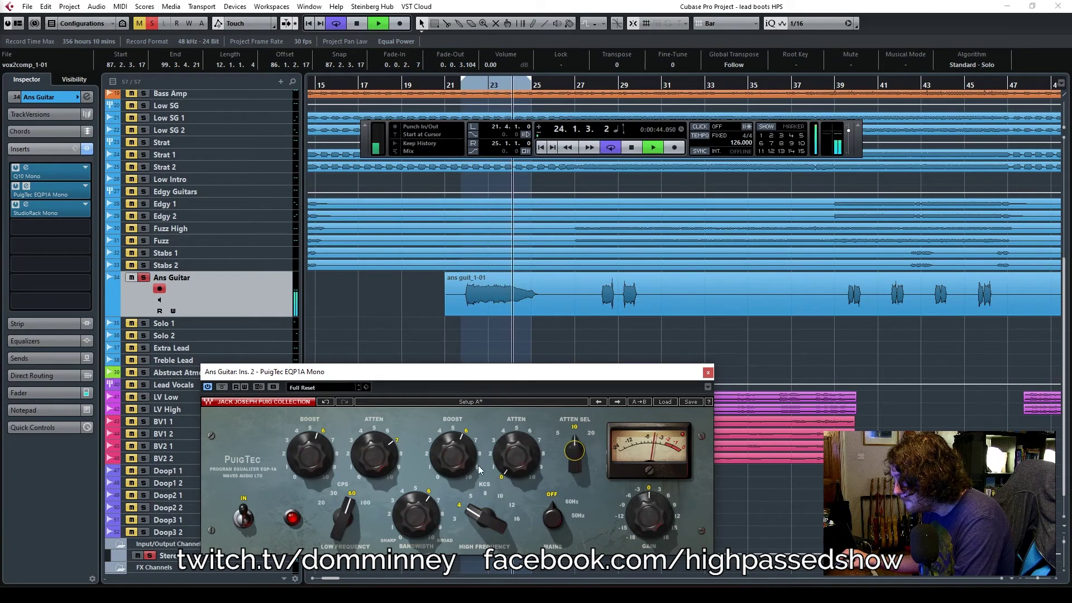
{"action": "left_click_drag", "start_coordinate": [449, 462], "coordinate": [485, 525]}
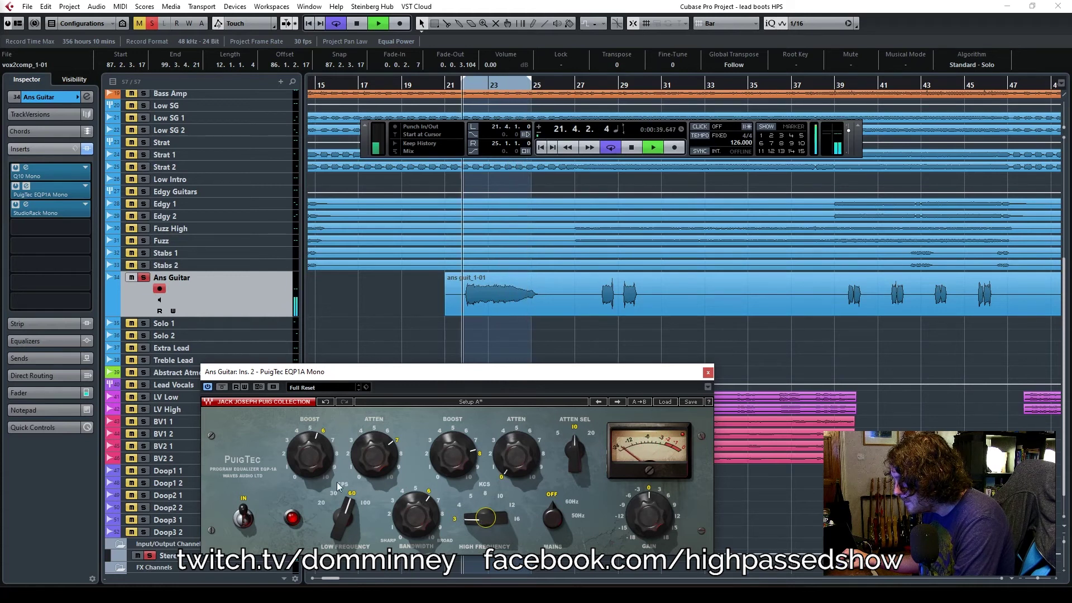
{"action": "left_click_drag", "start_coordinate": [371, 468], "coordinate": [372, 462]}
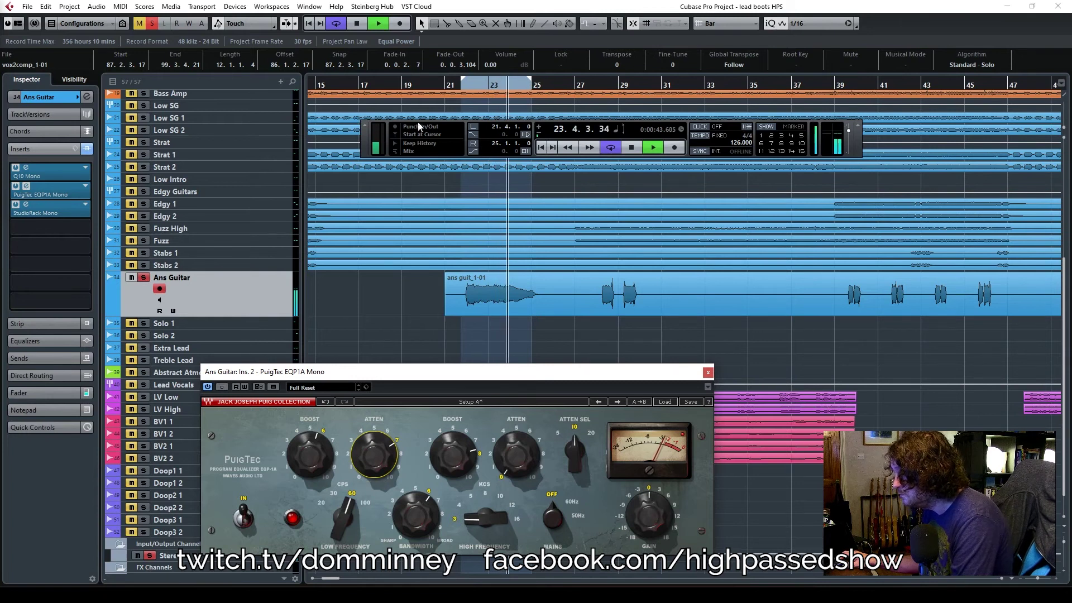
{"action": "left_click", "coordinate": [303, 471]}
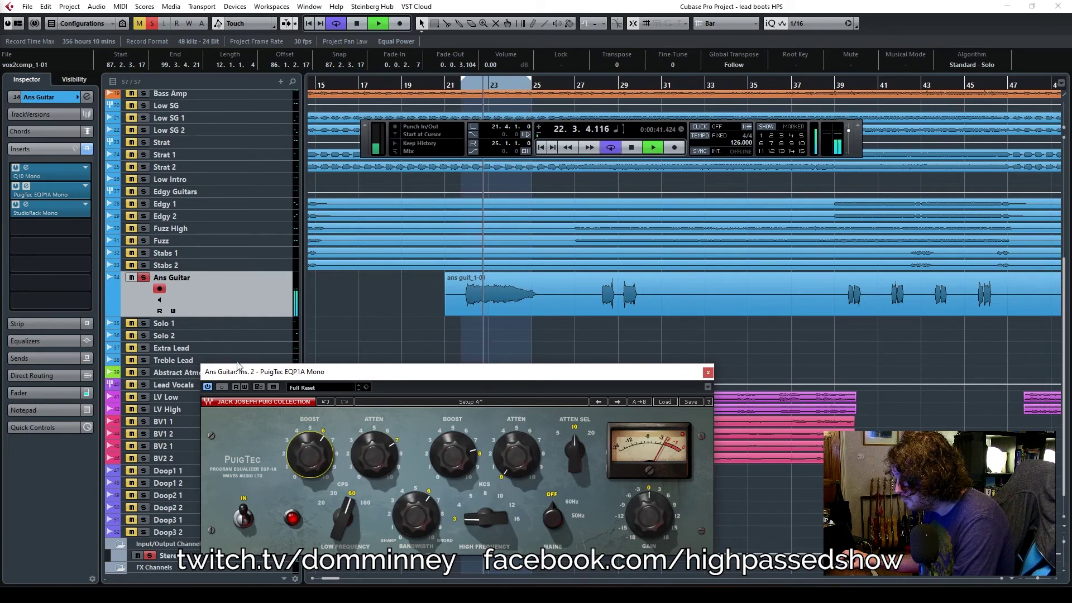
Unsolo the Ans Guitar track and close its PuigTec EQ window.
{"action": "left_click", "coordinate": [239, 301]}
{"action": "key", "text": "s"}
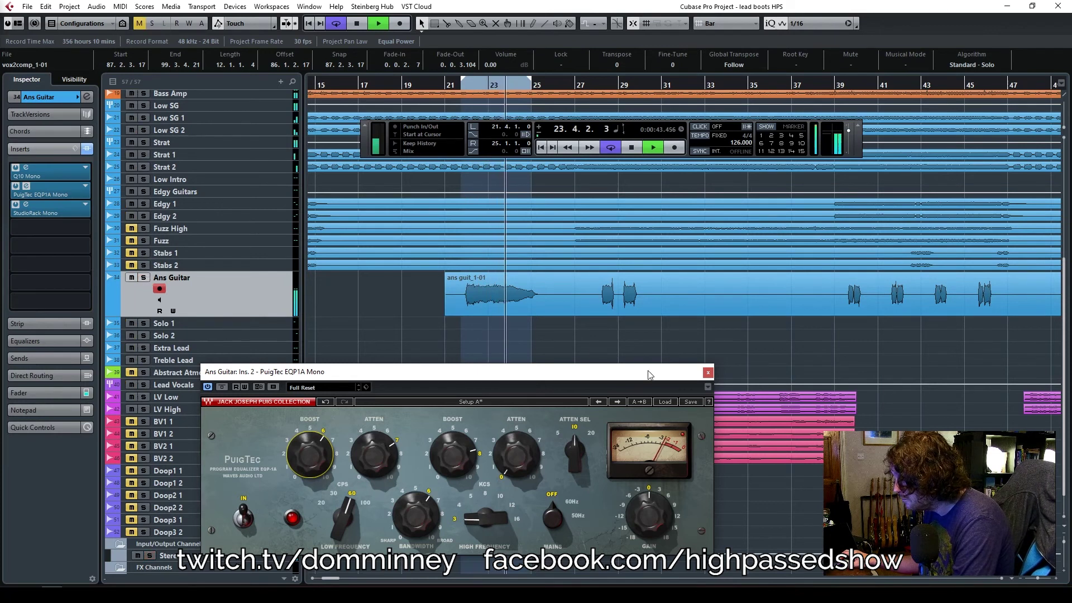
{"action": "left_click", "coordinate": [707, 372]}
{"action": "left_click", "coordinate": [424, 90]}
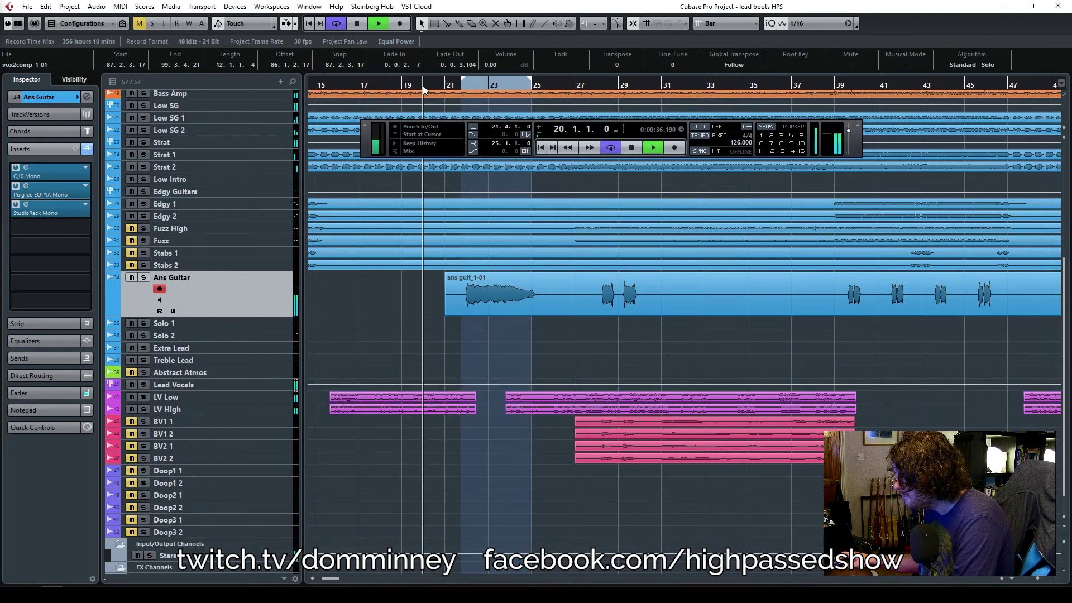
{"action": "left_click", "coordinate": [609, 148]}
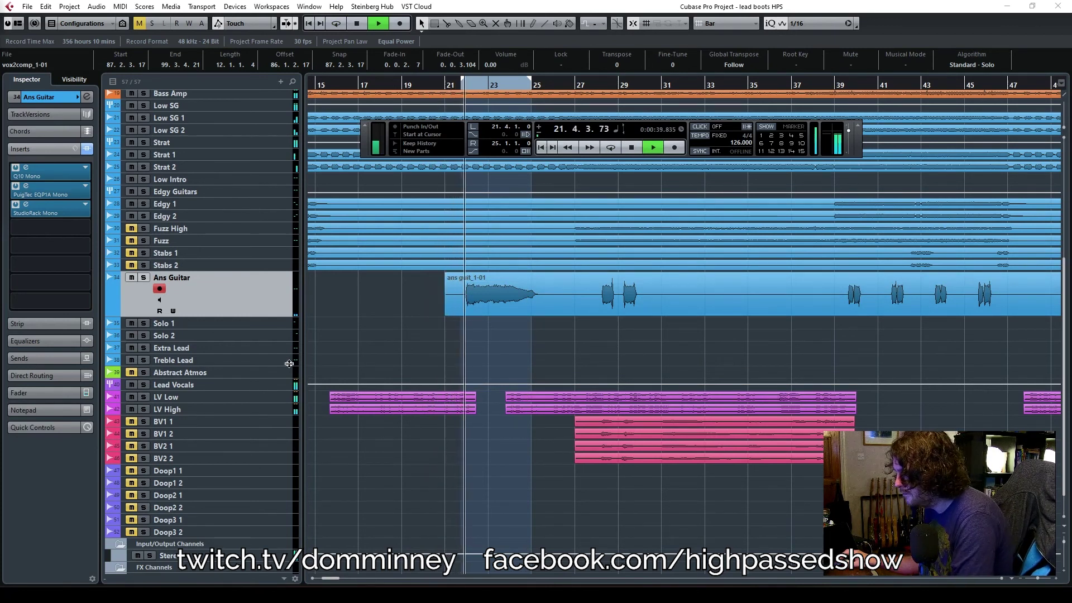
{"action": "left_click", "coordinate": [39, 392]}
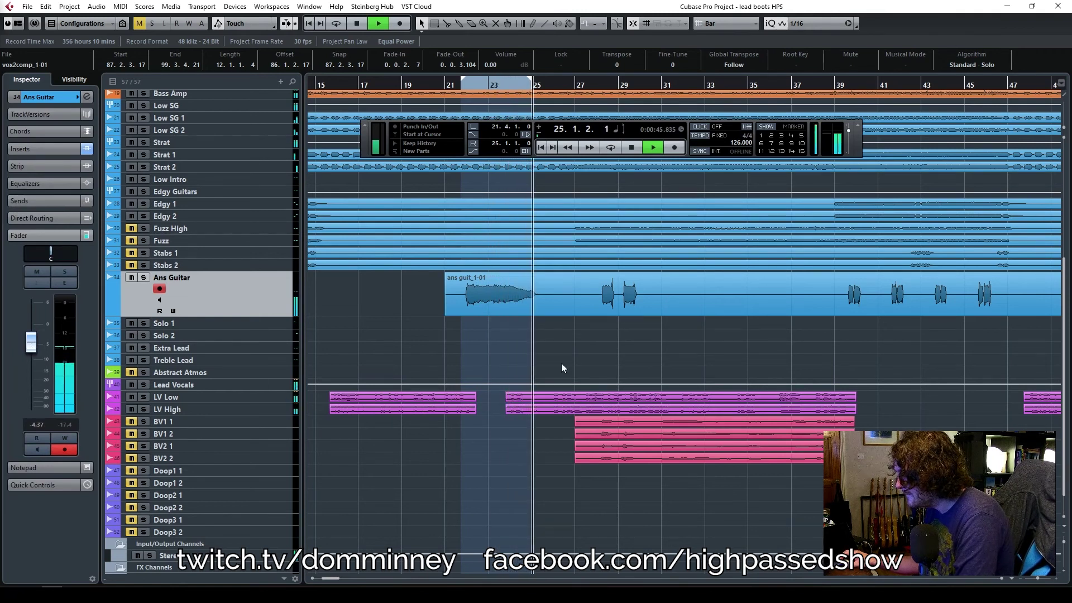
{"action": "key", "text": "space"}
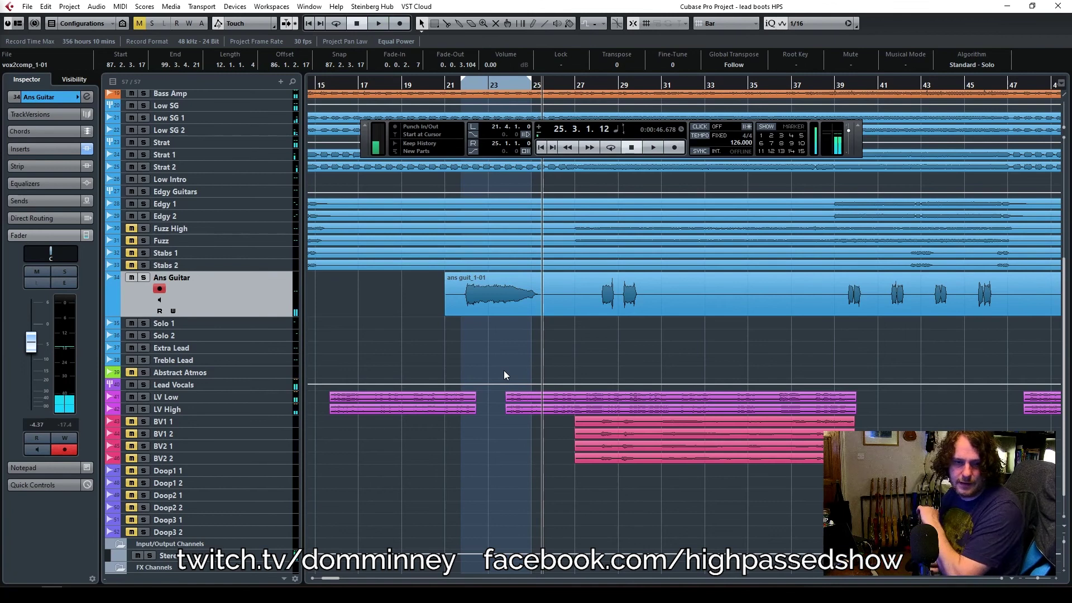